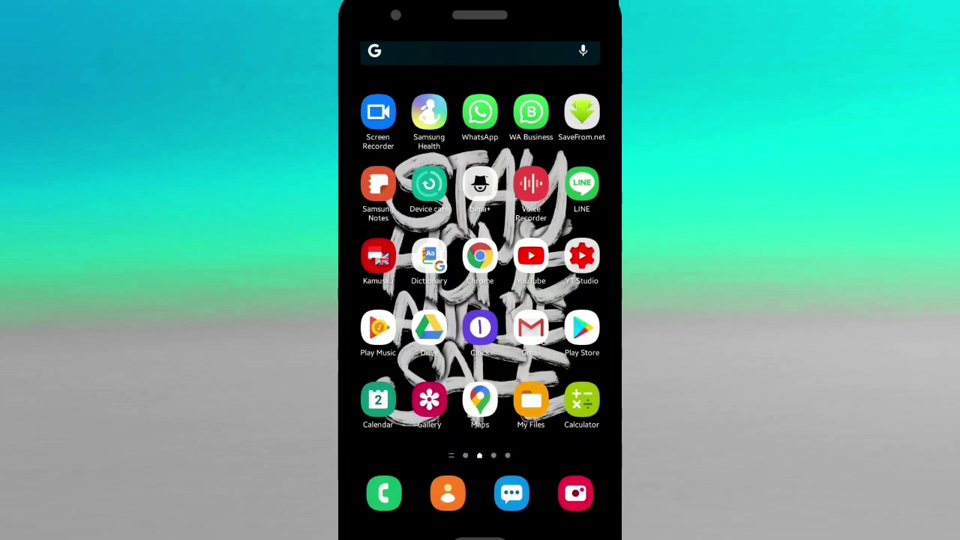
Step: Sign in on Facebook's mobile site in Chrome with the autofilled saved email and the account password
{"action": "left_click", "coordinate": [480, 256]}
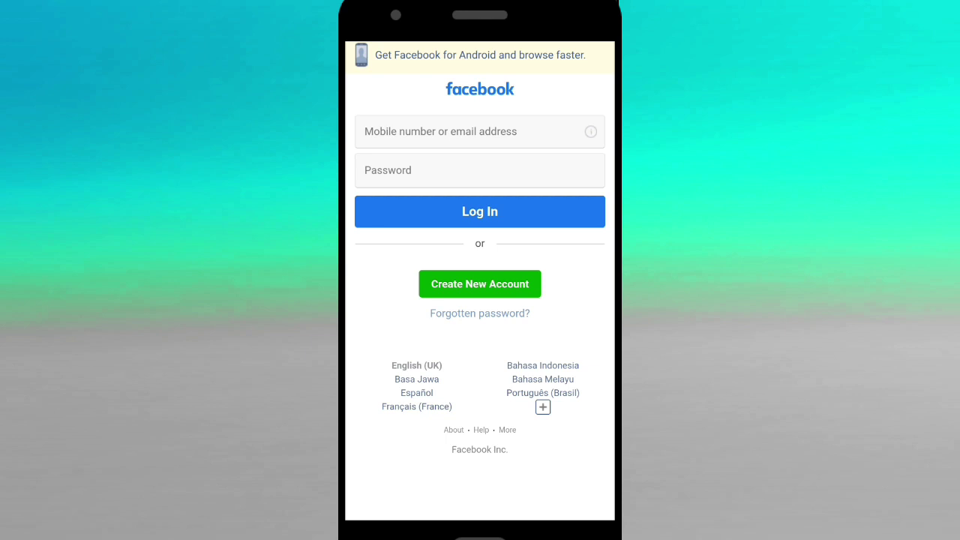
{"action": "left_click", "coordinate": [450, 131]}
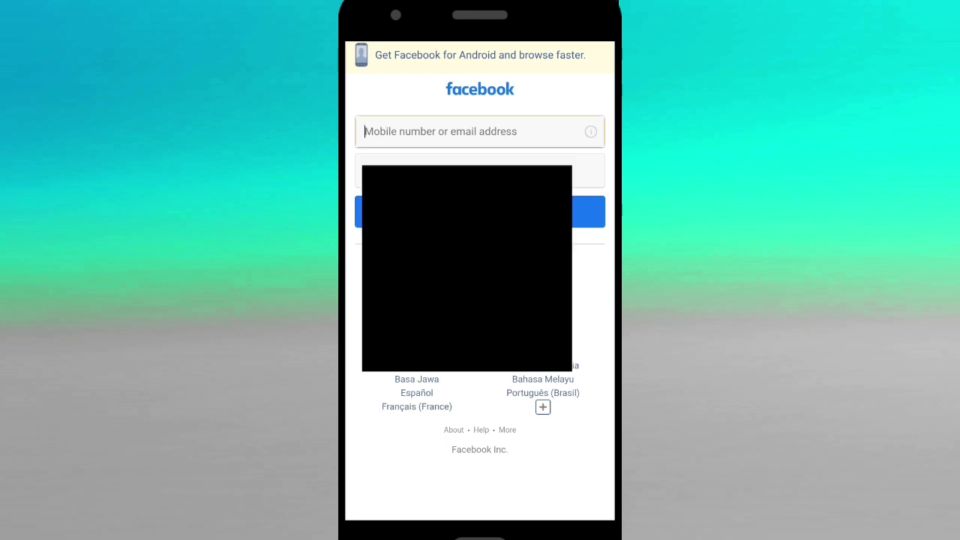
{"action": "left_click", "coordinate": [465, 180]}
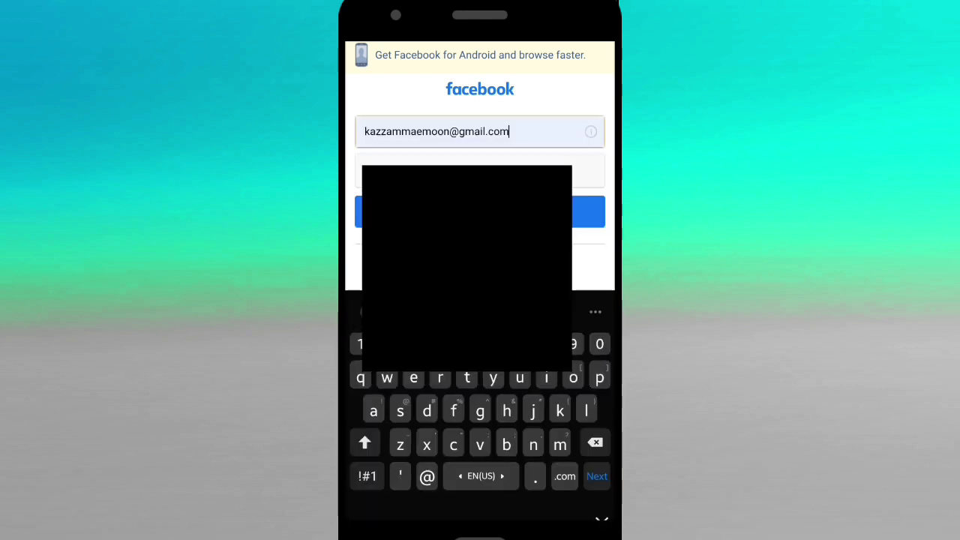
{"action": "key", "text": "Tab"}
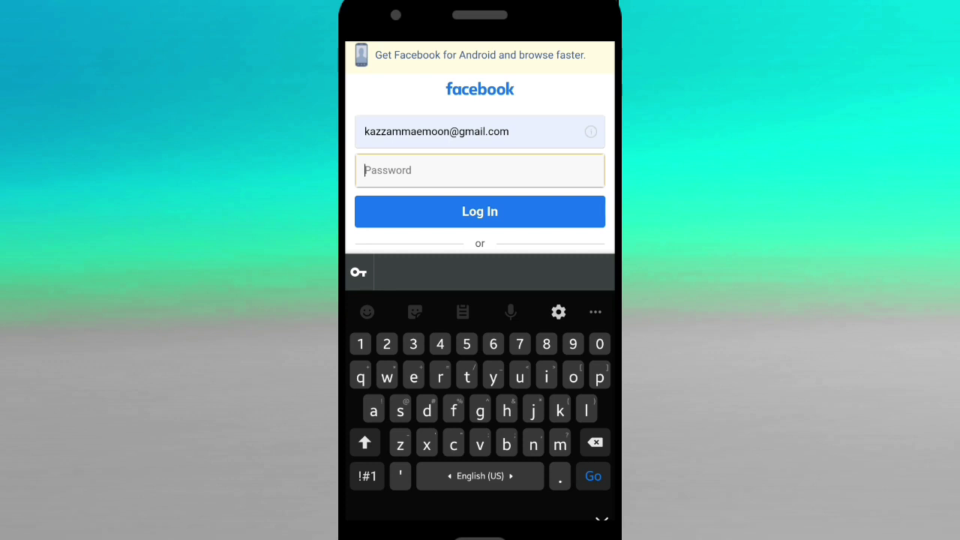
{"action": "type", "text": "password"}
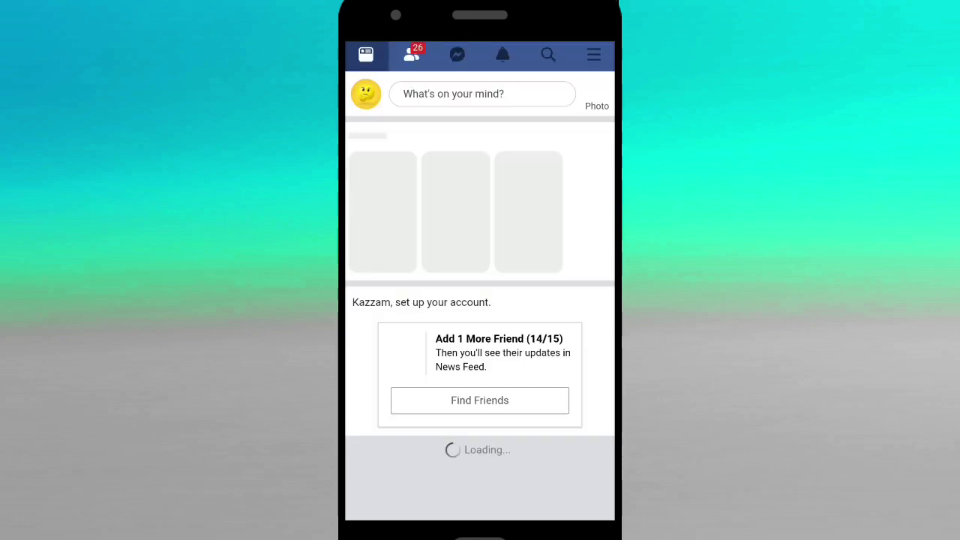
Step: Open the main Facebook menu and scroll to its bottom to log out
{"action": "scroll", "coordinate": [480, 300], "scroll_direction": "down", "scroll_amount": 5}
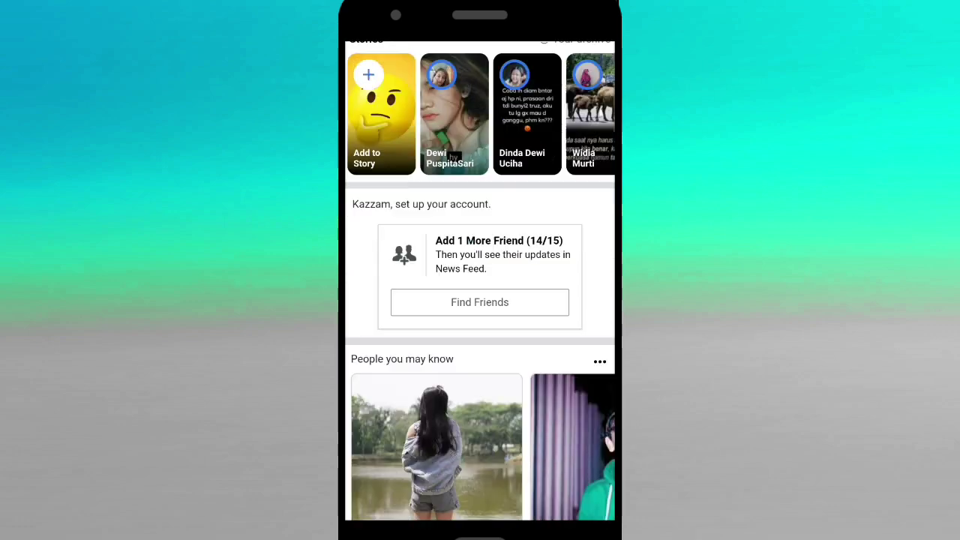
{"action": "scroll", "coordinate": [480, 300], "scroll_direction": "up", "scroll_amount": 5}
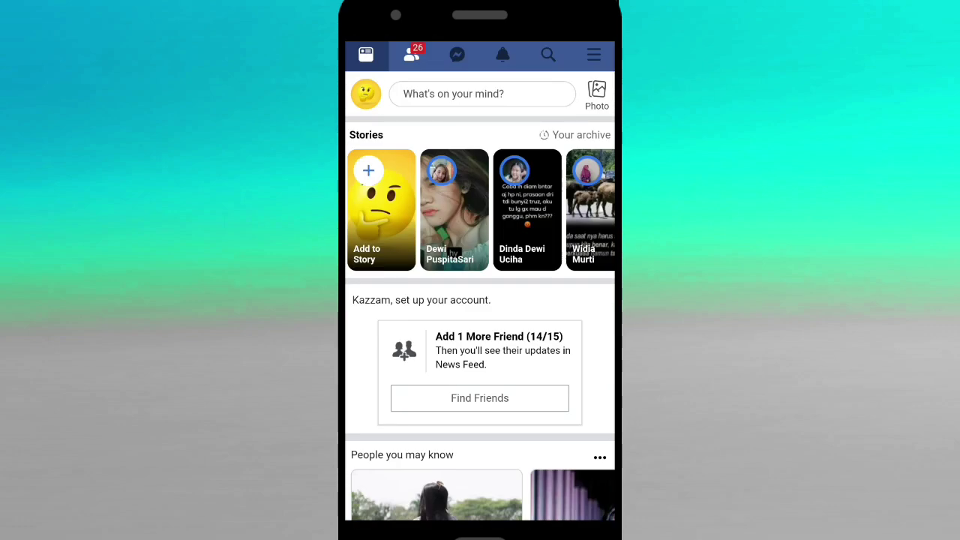
{"action": "left_click", "coordinate": [594, 55]}
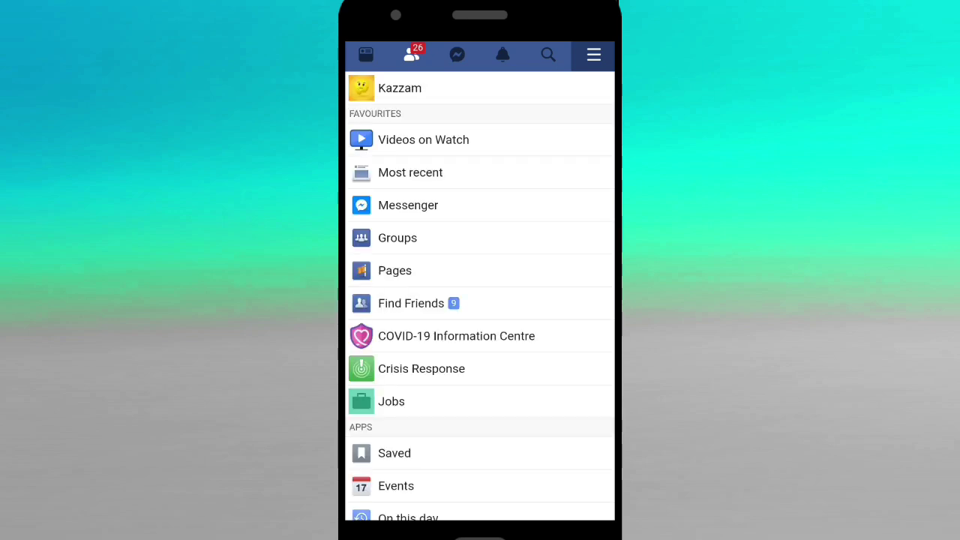
{"action": "scroll", "coordinate": [481, 300], "scroll_direction": "down", "scroll_amount": 2}
{"action": "scroll", "coordinate": [481, 300], "scroll_direction": "down", "scroll_amount": 3}
{"action": "scroll", "coordinate": [480, 300], "scroll_direction": "down", "scroll_amount": 4}
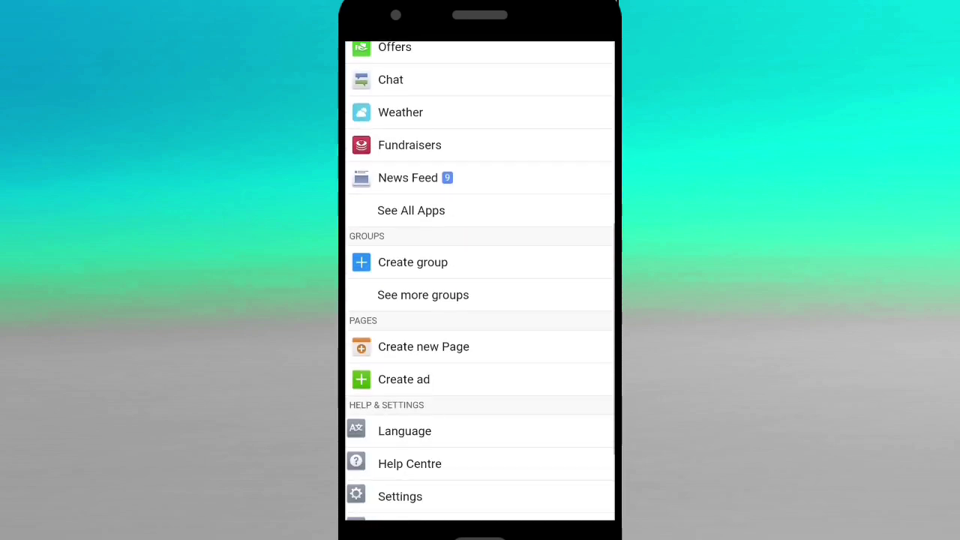
{"action": "scroll", "coordinate": [480, 300], "scroll_direction": "down", "scroll_amount": 1}
{"action": "scroll", "coordinate": [480, 282], "scroll_direction": "down", "scroll_amount": 2}
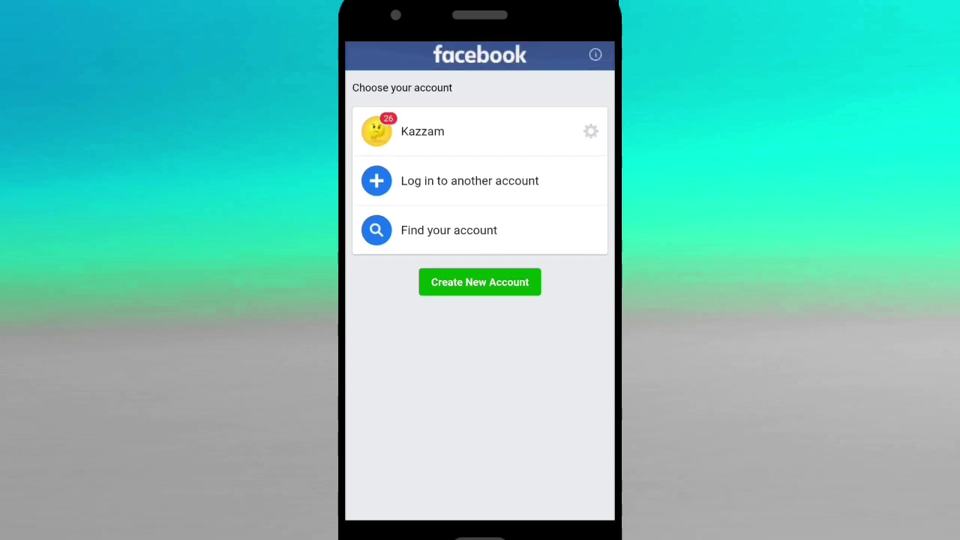
Step: Sign back in through the saved account on Choose your account, then browse the News Feed
{"action": "key", "text": "Tab"}
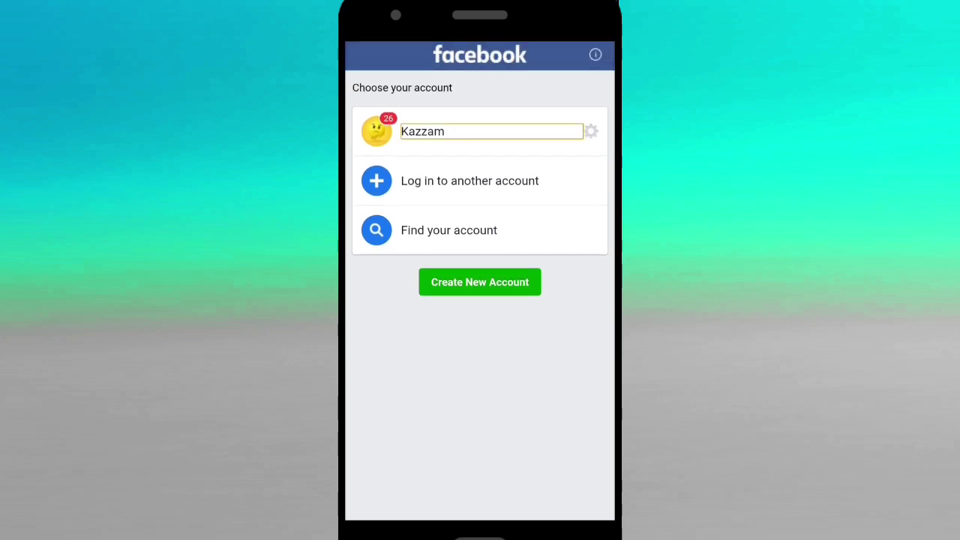
{"action": "key", "text": "Return"}
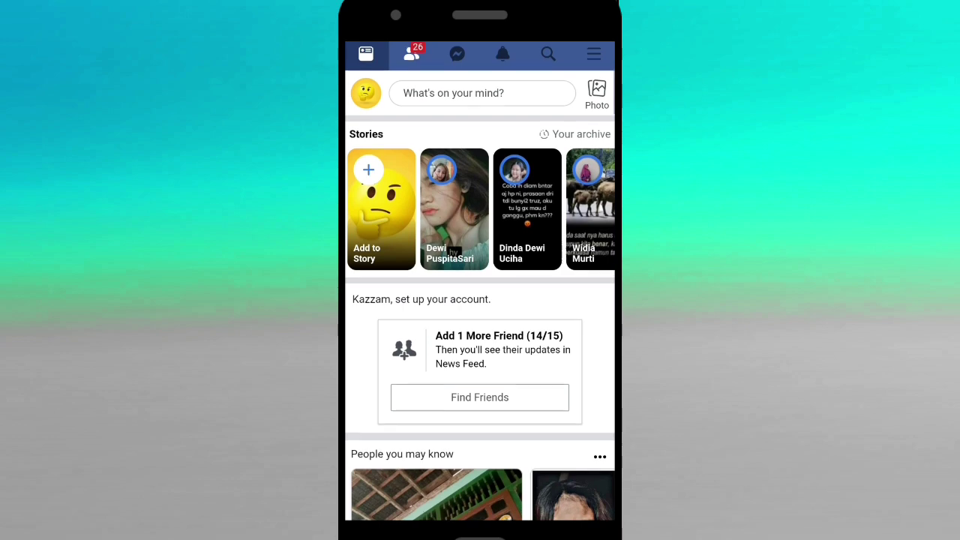
{"action": "scroll", "coordinate": [480, 280], "scroll_direction": "down", "scroll_amount": 3}
{"action": "scroll", "coordinate": [481, 281], "scroll_direction": "up", "scroll_amount": 3}
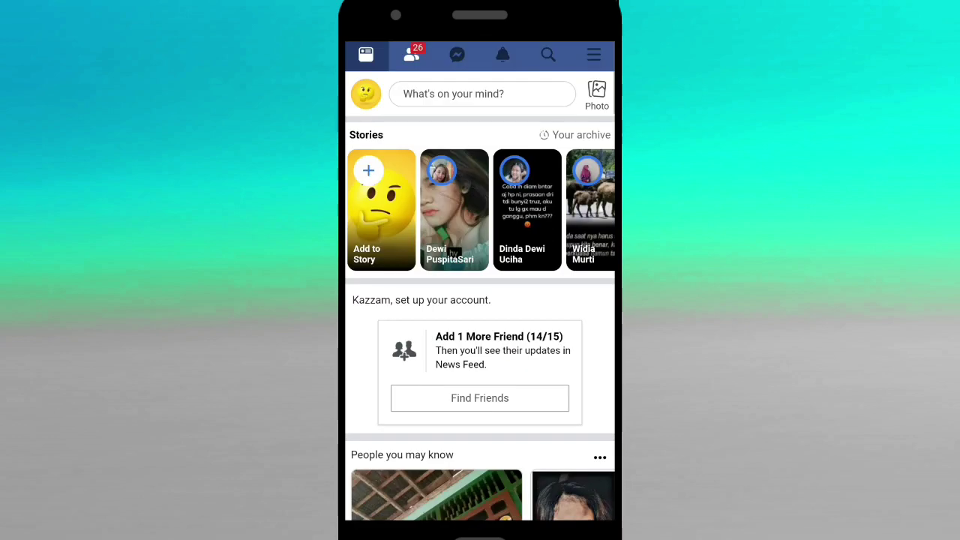
{"action": "scroll", "coordinate": [481, 280], "scroll_direction": "down", "scroll_amount": 6}
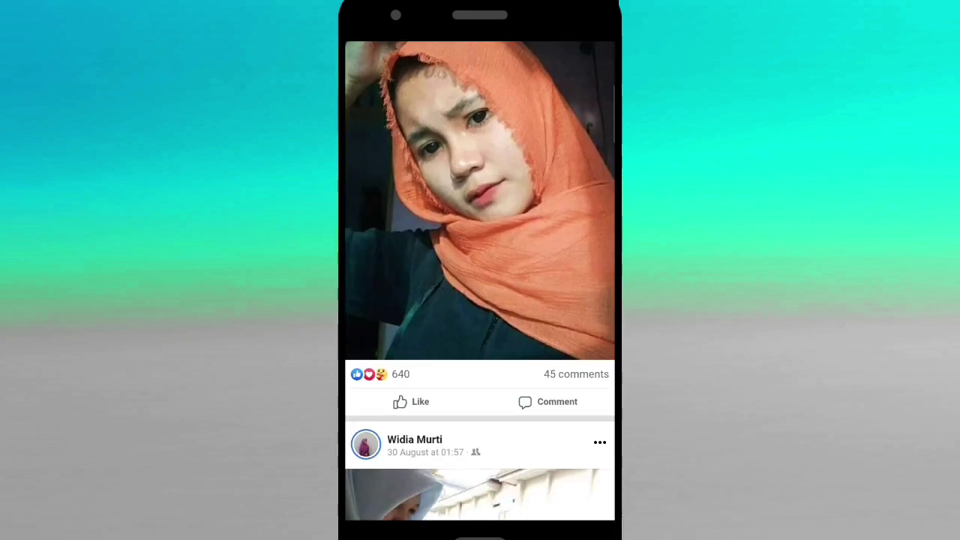
Step: Log out of the mobile site again from the main menu, returning to the saved-account chooser
{"action": "scroll", "coordinate": [480, 281], "scroll_direction": "up", "scroll_amount": 3}
{"action": "scroll", "coordinate": [480, 281], "scroll_direction": "up", "scroll_amount": 3}
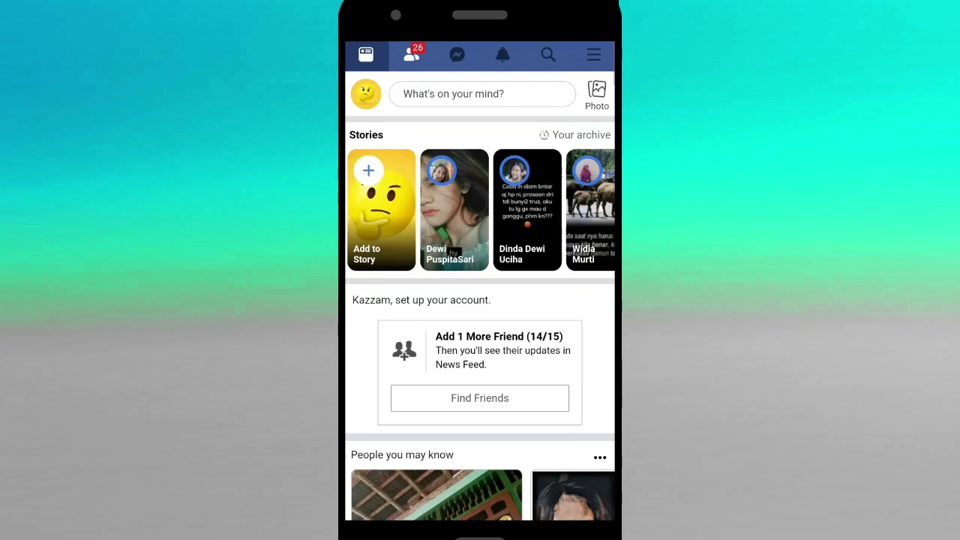
{"action": "left_click", "coordinate": [593, 54]}
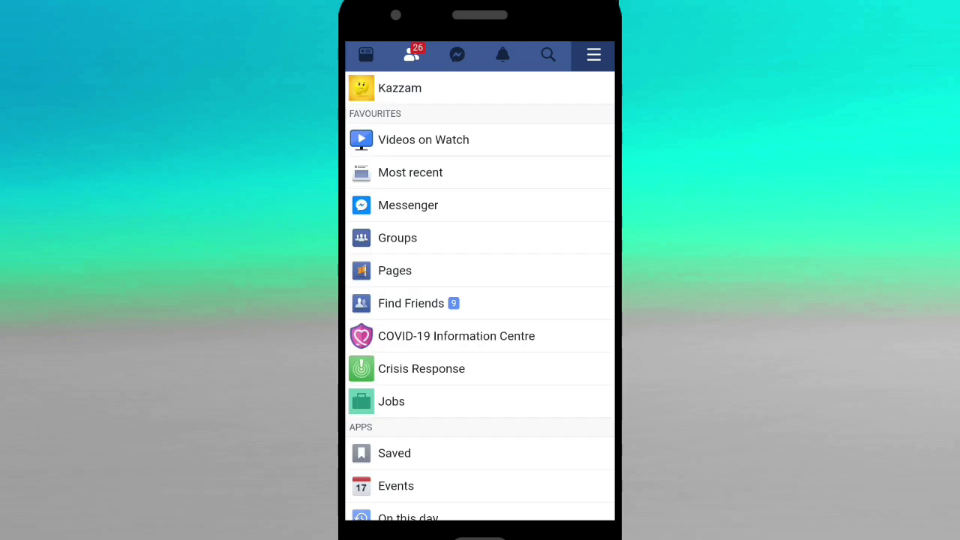
{"action": "scroll", "coordinate": [480, 281], "scroll_direction": "down", "scroll_amount": 5}
{"action": "scroll", "coordinate": [480, 281], "scroll_direction": "down", "scroll_amount": 5}
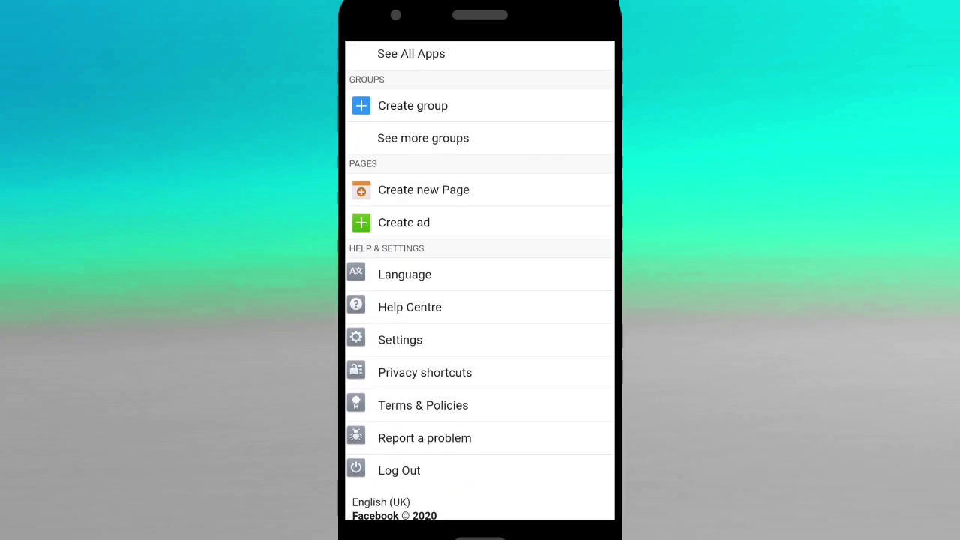
{"action": "left_click", "coordinate": [399, 470]}
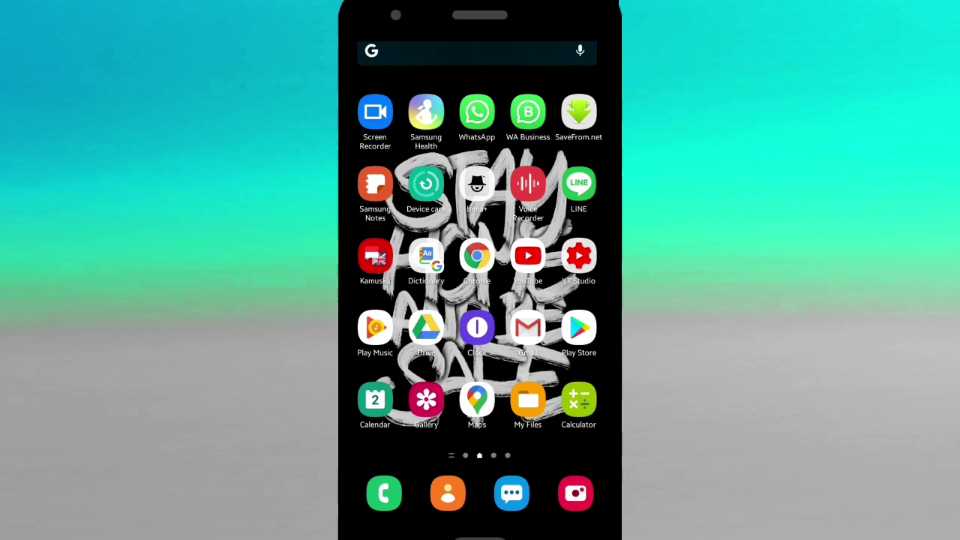
Step: Swipe to the last home screen page, where the Facebook app is
{"action": "left_click_drag", "start_coordinate": [570, 337], "coordinate": [390, 337]}
{"action": "left_click_drag", "start_coordinate": [570, 338], "coordinate": [390, 338]}
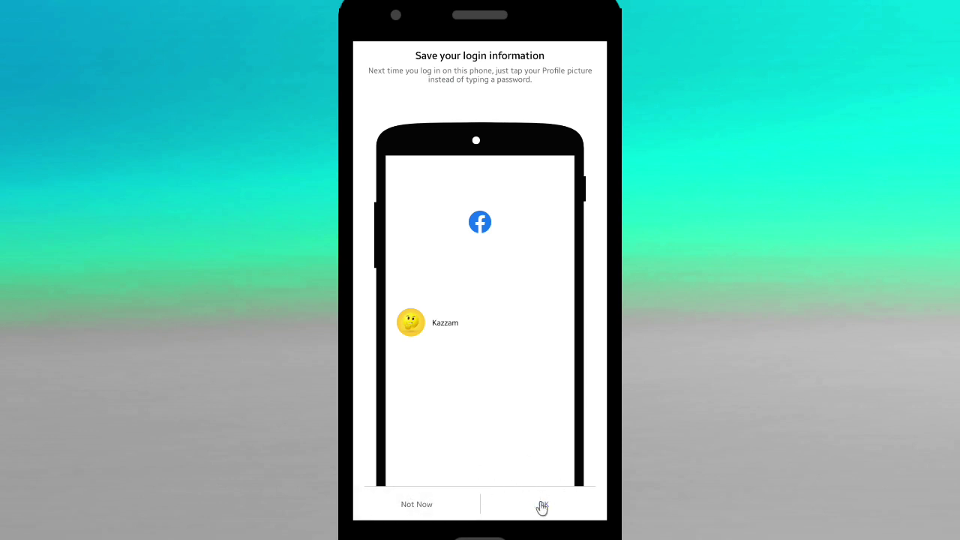
Step: Save the login information for one-tap login and grant Facebook and device location access
{"action": "left_click", "coordinate": [543, 507]}
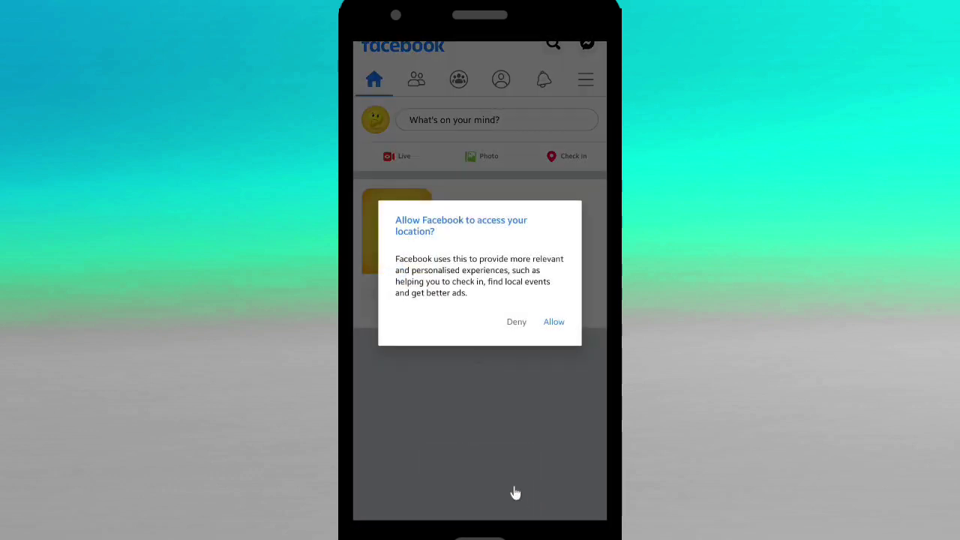
{"action": "left_click", "coordinate": [537, 328]}
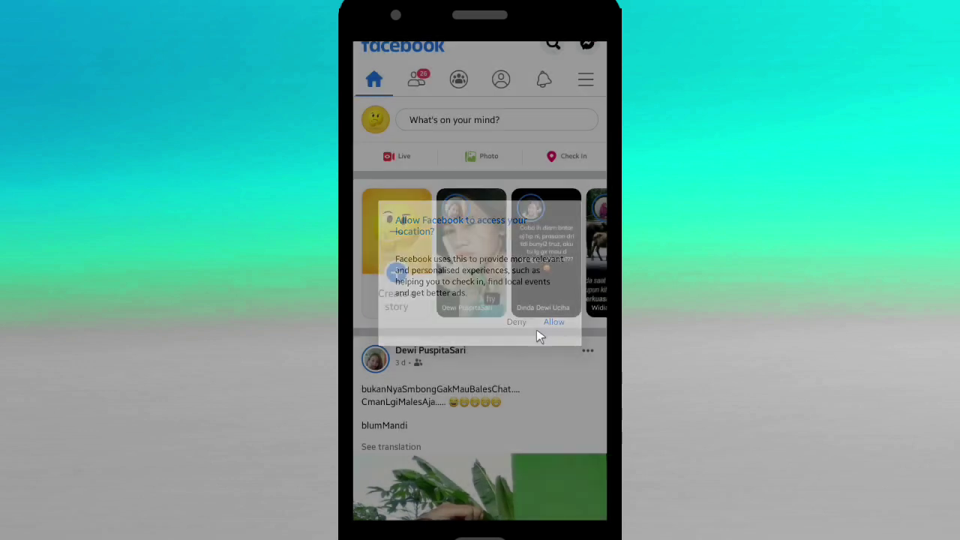
{"action": "left_click", "coordinate": [458, 449]}
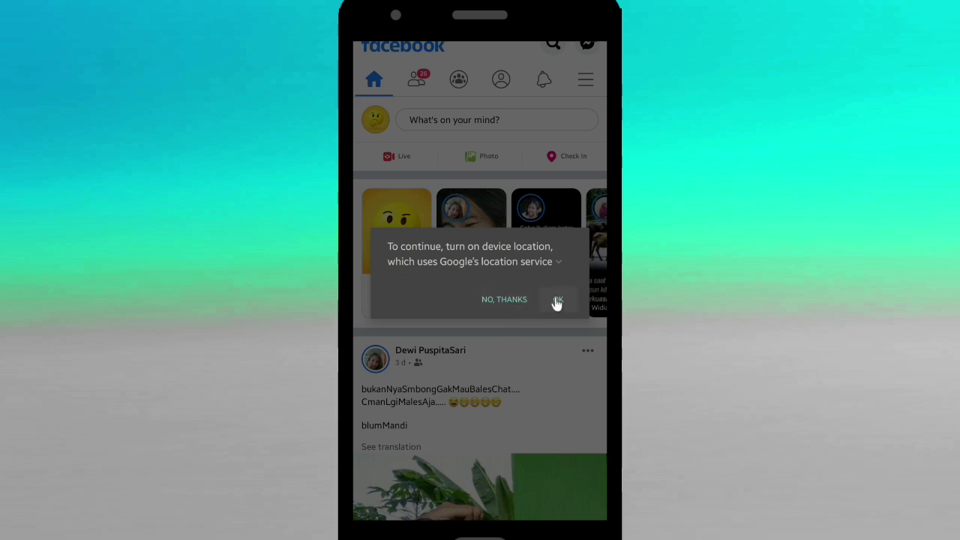
{"action": "left_click", "coordinate": [561, 304]}
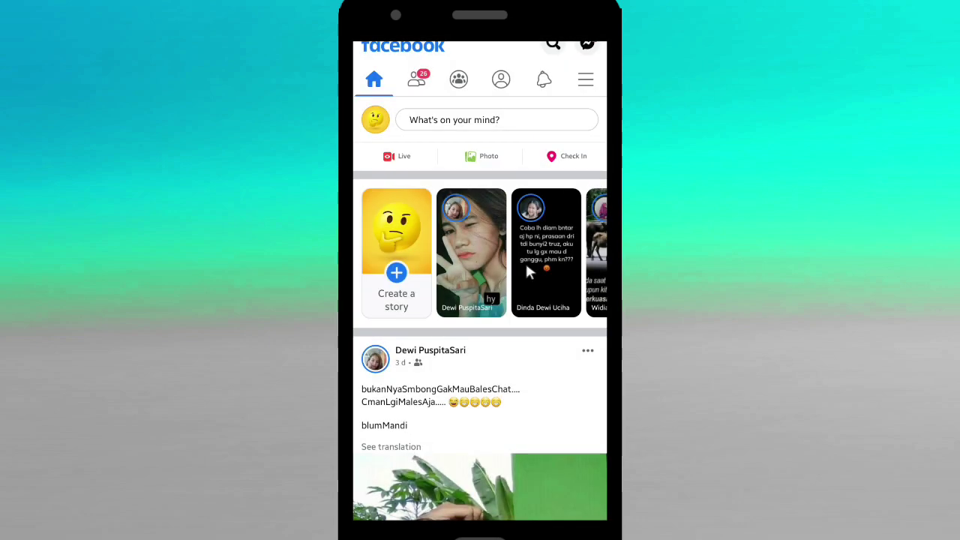
Step: Log out of the Facebook app from its menu, reaching the saved-profile chooser
{"action": "left_click", "coordinate": [584, 82]}
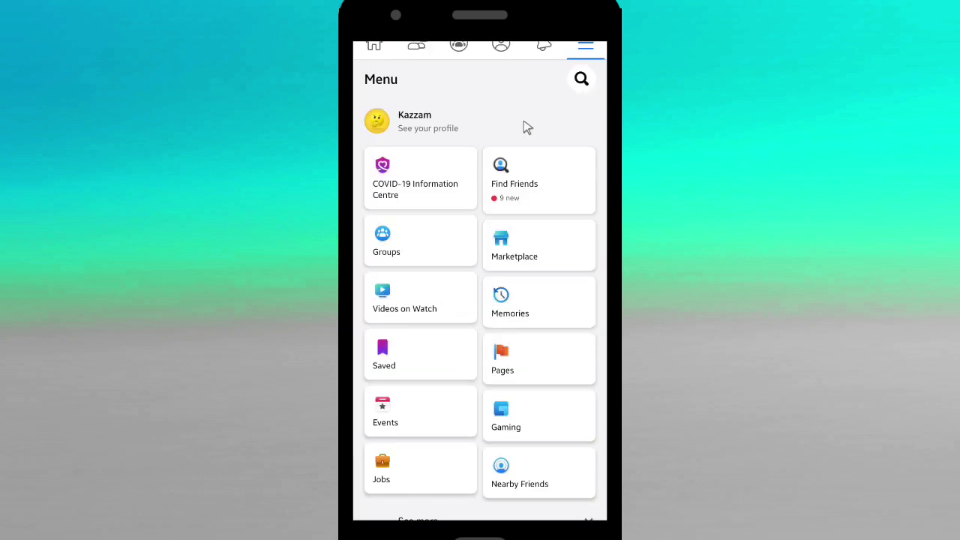
{"action": "scroll", "coordinate": [423, 466], "scroll_direction": "down", "scroll_amount": 3}
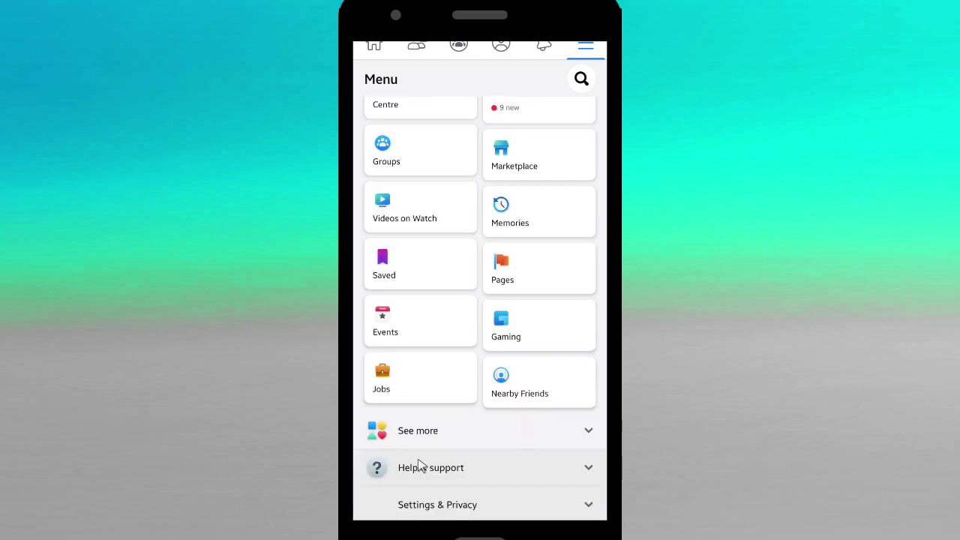
{"action": "left_click", "coordinate": [421, 507]}
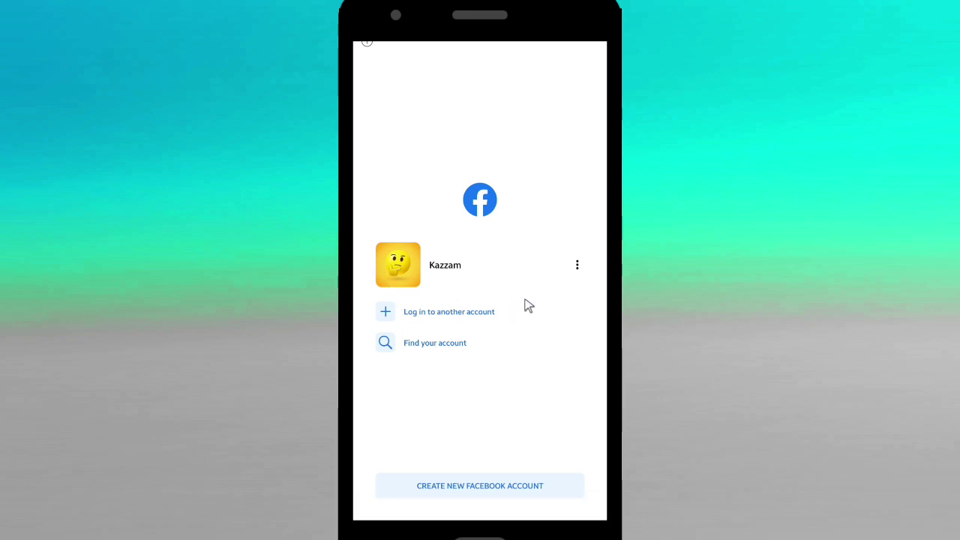
Step: Tap the saved profile row to sign into the app without a password
{"action": "left_click", "coordinate": [407, 262]}
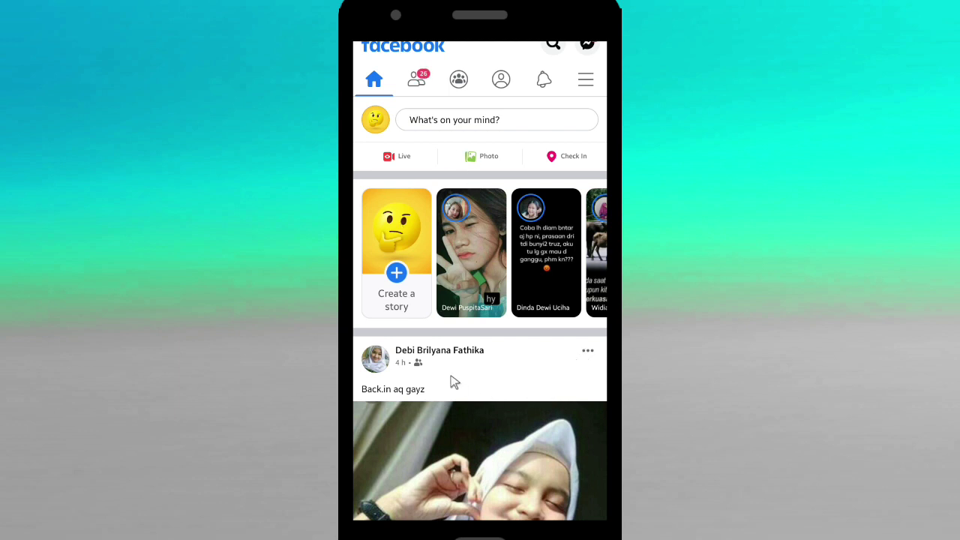
Step: Open the app's main menu and scroll to the bottom where Log Out is
{"action": "scroll", "coordinate": [451, 375], "scroll_direction": "down", "scroll_amount": 3}
{"action": "scroll", "coordinate": [451, 375], "scroll_direction": "up", "scroll_amount": 3}
{"action": "left_click", "coordinate": [588, 83]}
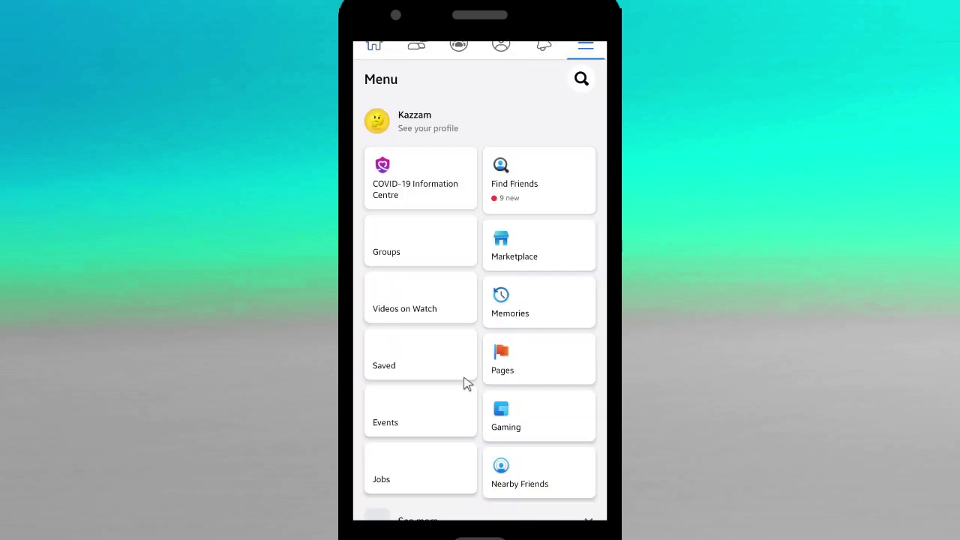
{"action": "scroll", "coordinate": [450, 435], "scroll_direction": "down", "scroll_amount": 2}
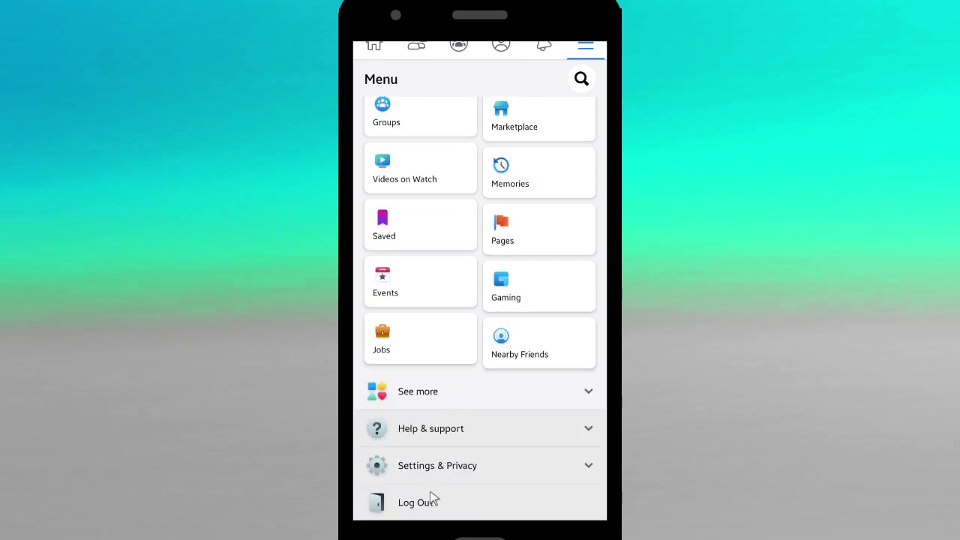